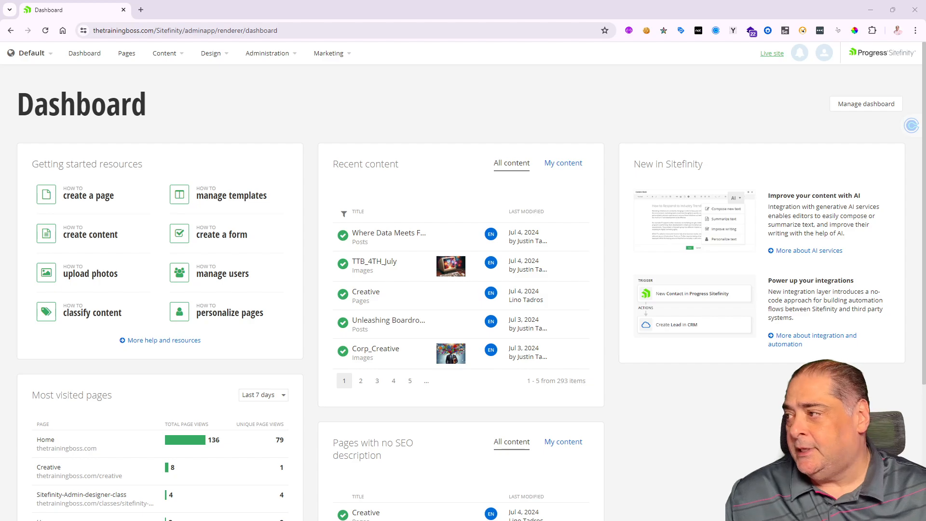
Step: Open the Images configuration under Libraries in the advanced administration settings
{"action": "left_click", "coordinate": [265, 57]}
{"action": "left_click", "coordinate": [270, 178]}
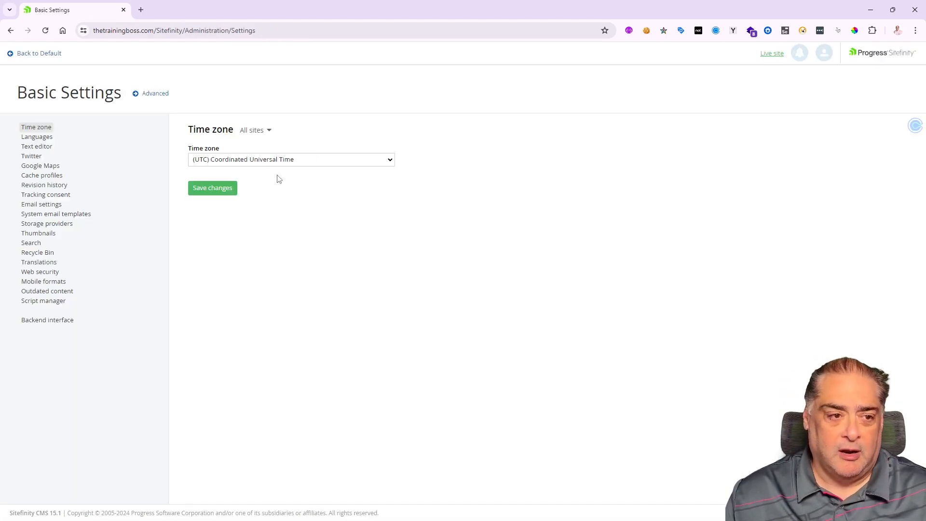
{"action": "left_click", "coordinate": [155, 94]}
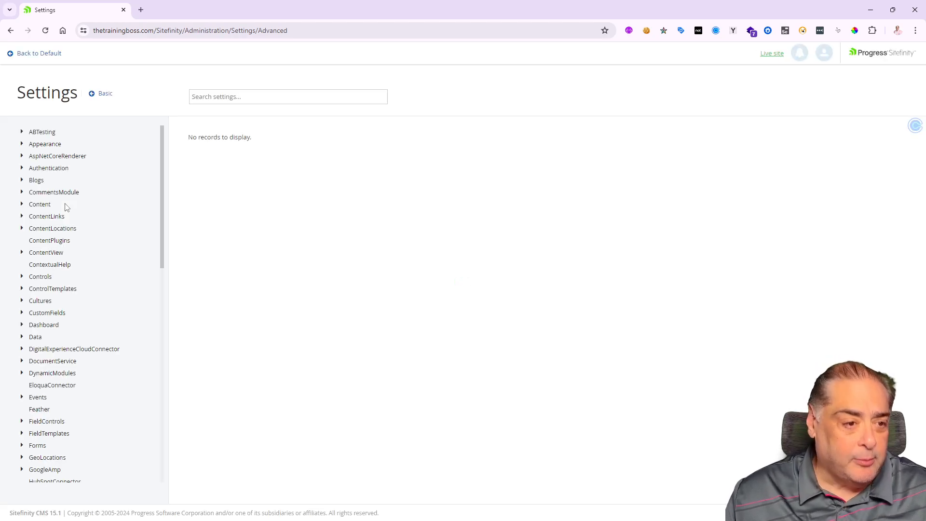
{"action": "scroll", "coordinate": [75, 346], "scroll_direction": "down", "scroll_amount": 1}
{"action": "scroll", "coordinate": [74, 345], "scroll_direction": "down", "scroll_amount": 2}
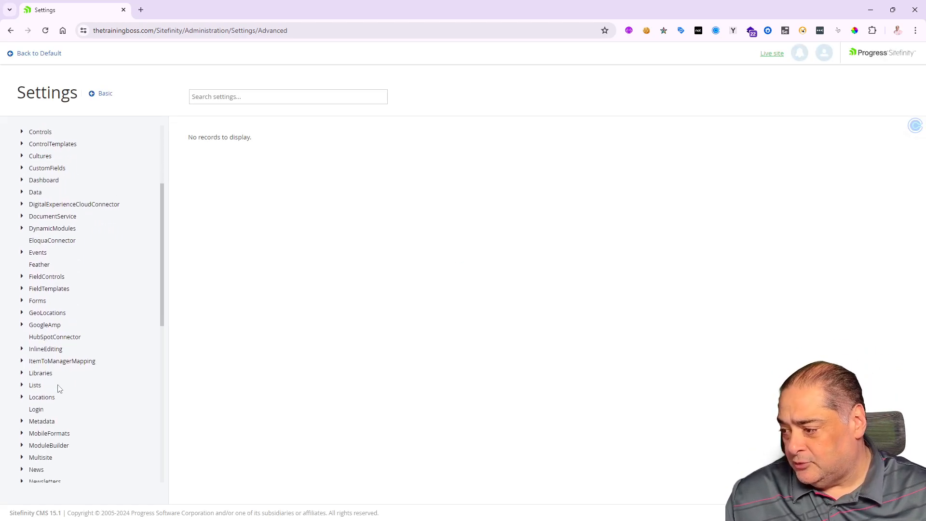
{"action": "left_click", "coordinate": [41, 376]}
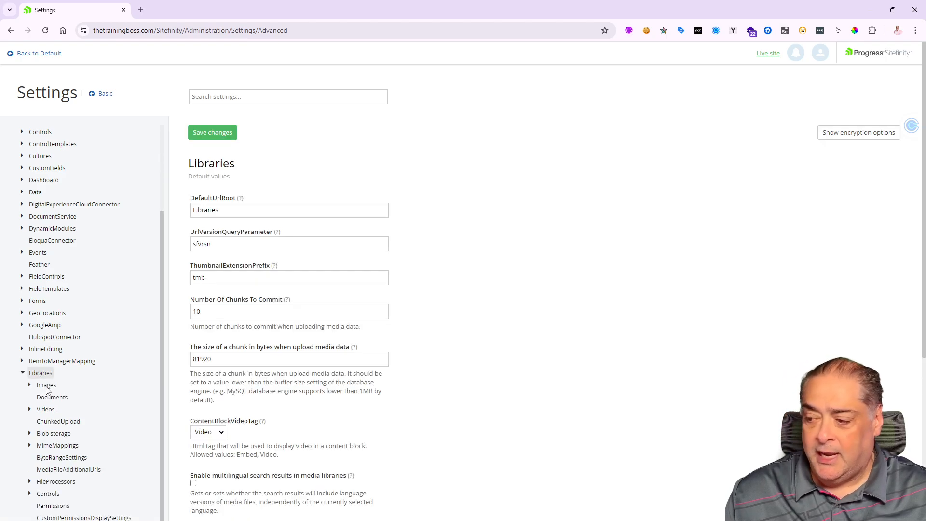
{"action": "left_click", "coordinate": [45, 387]}
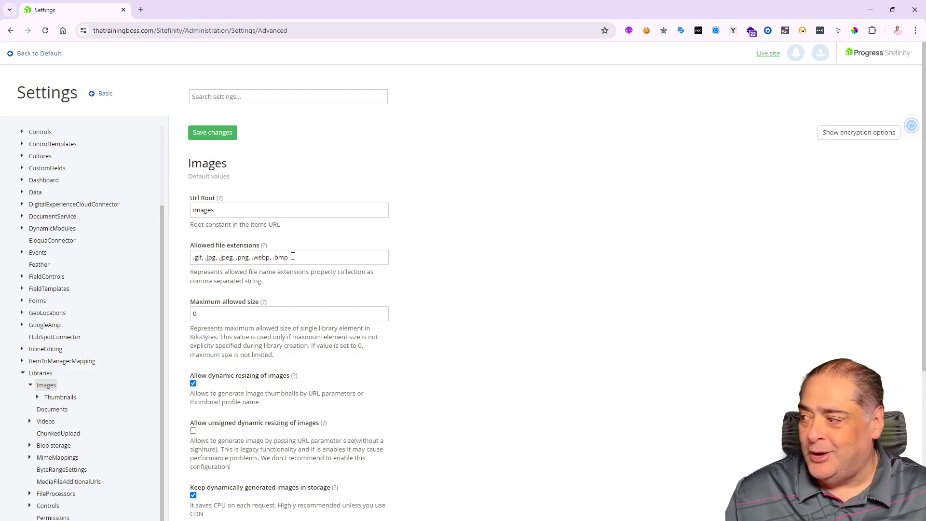
Step: Replace .bmp with .svg in the allowed file extensions for images and save the changes
{"action": "left_click", "coordinate": [312, 259]}
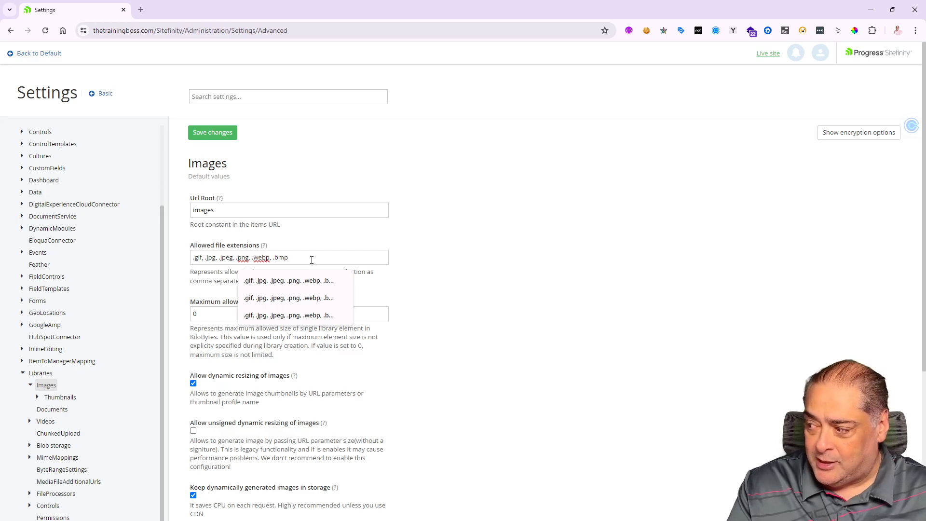
{"action": "key", "text": "BackSpace"}
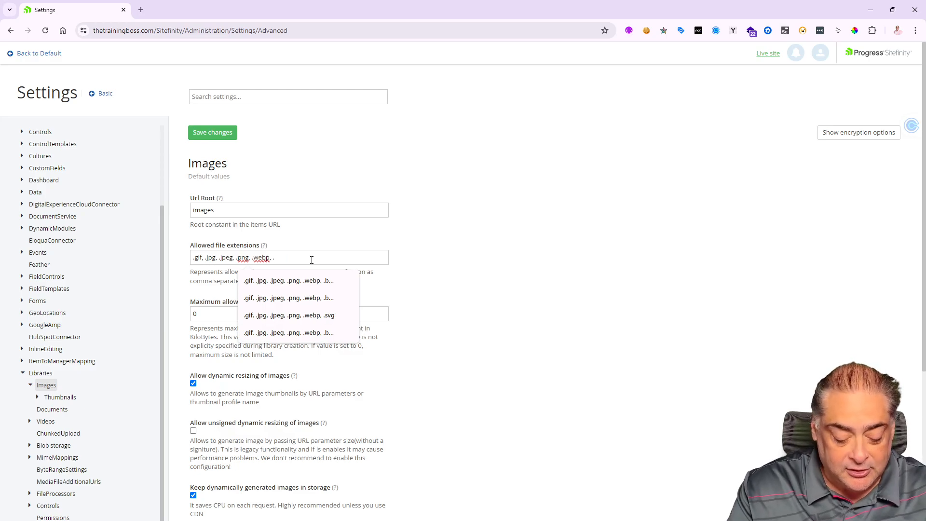
{"action": "type", "text": "svg"}
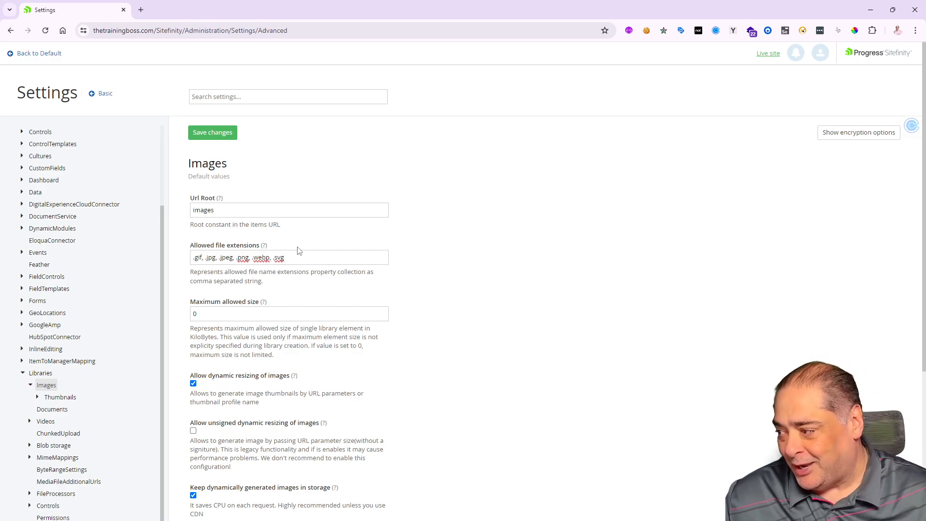
{"action": "left_click", "coordinate": [220, 133]}
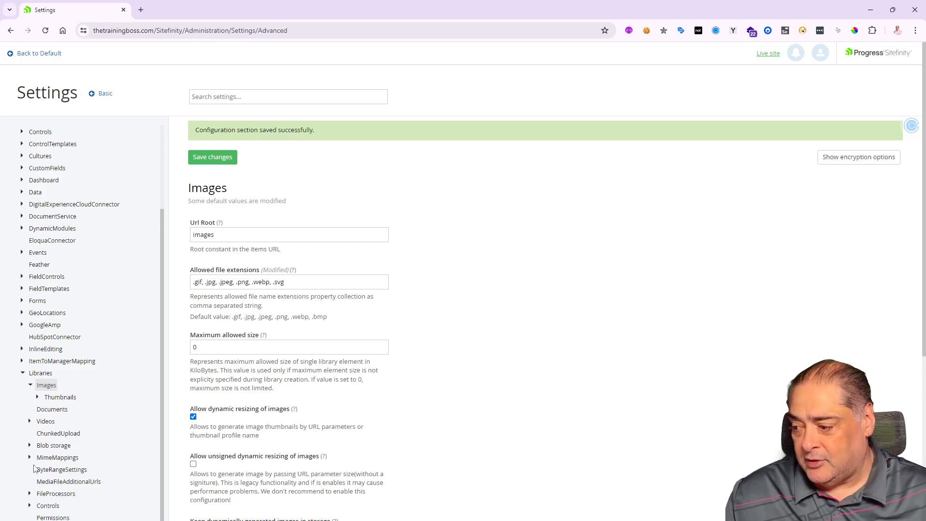
Step: Look through the MimeMappings of the Libraries settings and inspect the mime type of the .svg entry
{"action": "left_click", "coordinate": [58, 459]}
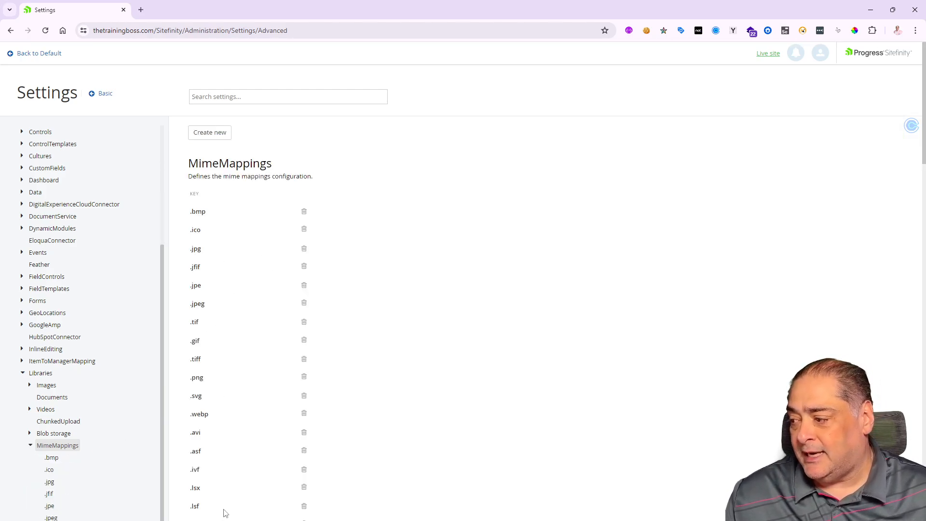
{"action": "scroll", "coordinate": [214, 381], "scroll_direction": "down", "scroll_amount": 1}
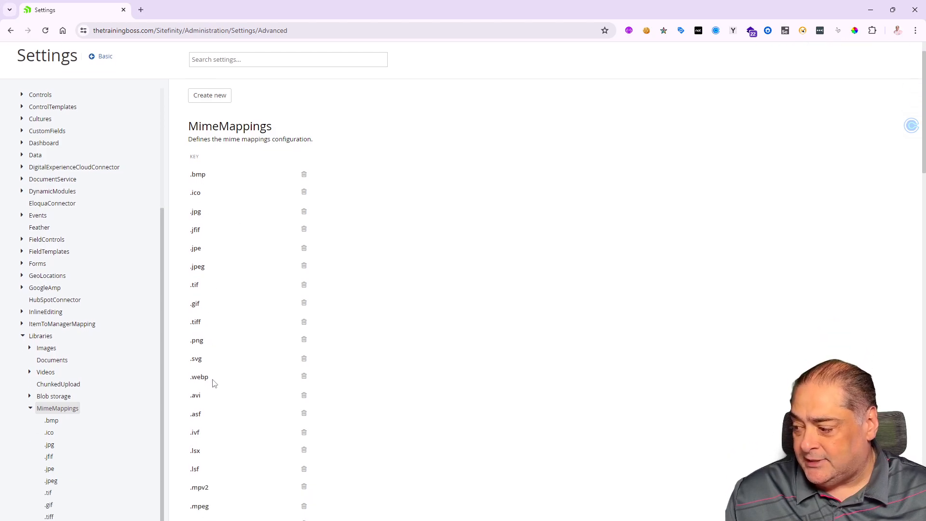
{"action": "scroll", "coordinate": [214, 383], "scroll_direction": "down", "scroll_amount": 1}
{"action": "scroll", "coordinate": [214, 383], "scroll_direction": "down", "scroll_amount": 5}
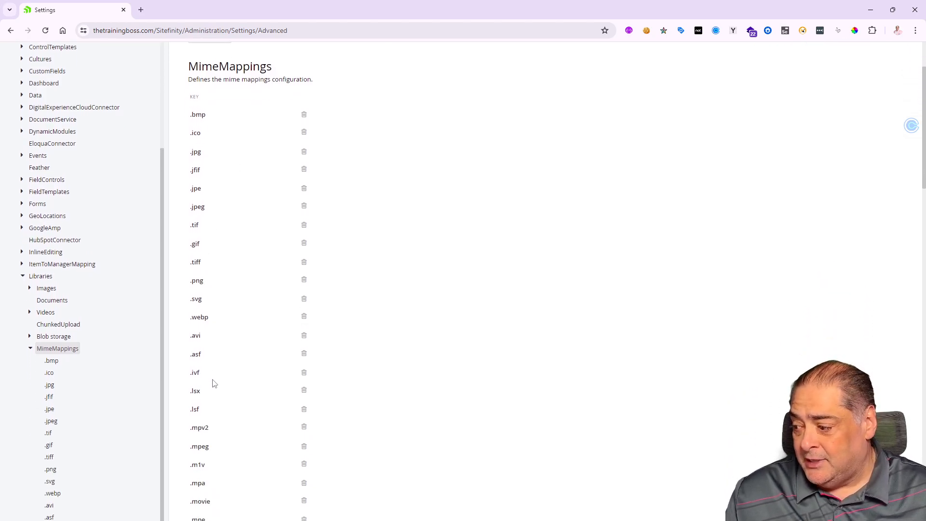
{"action": "scroll", "coordinate": [214, 384], "scroll_direction": "down", "scroll_amount": 3}
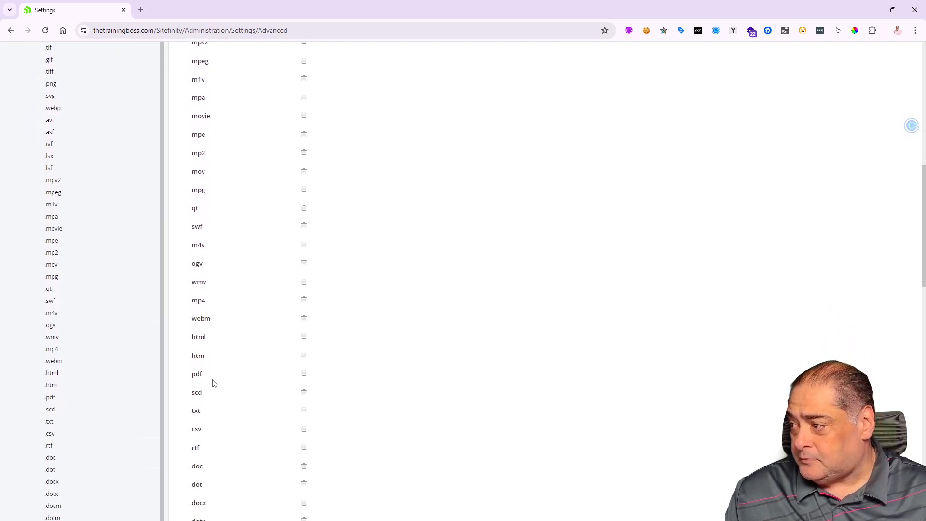
{"action": "scroll", "coordinate": [215, 384], "scroll_direction": "up", "scroll_amount": 5}
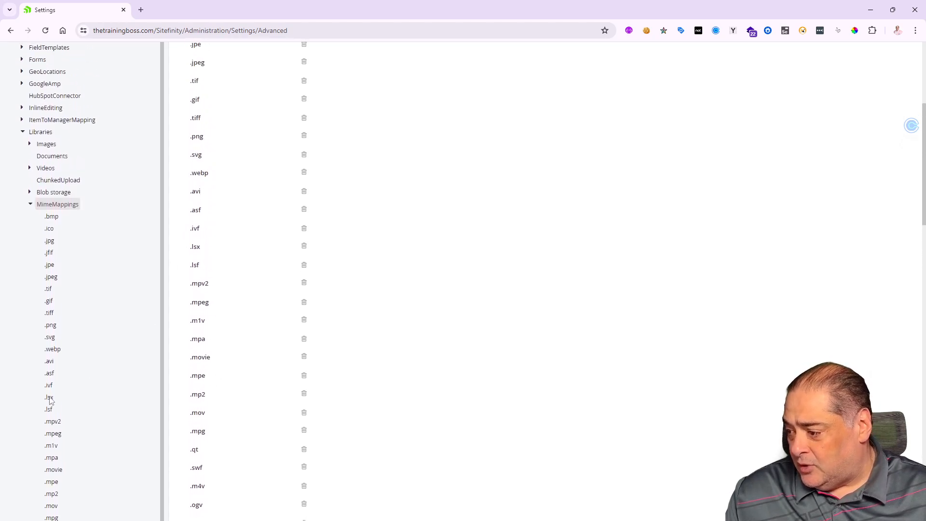
{"action": "left_click", "coordinate": [50, 337]}
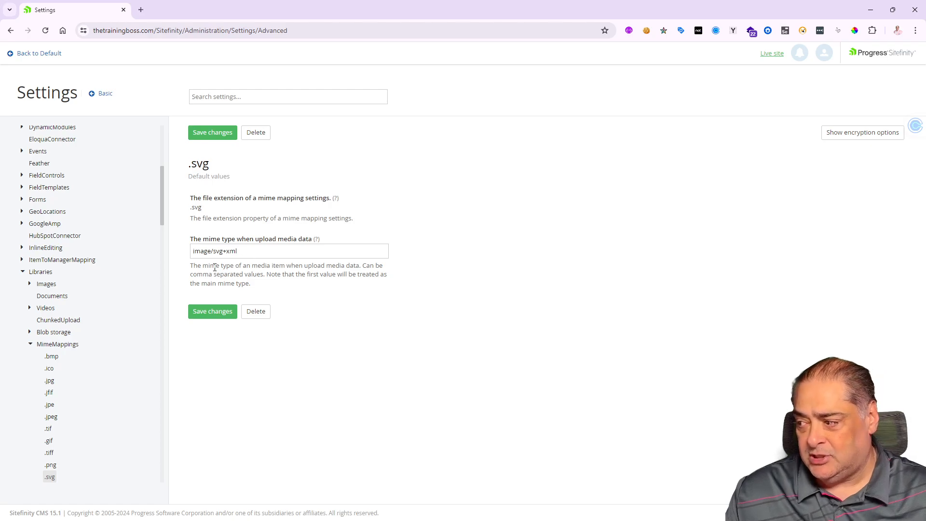
Step: Leave the settings and create a top-level image library named SVGs with the default database storage provider
{"action": "left_click", "coordinate": [44, 54]}
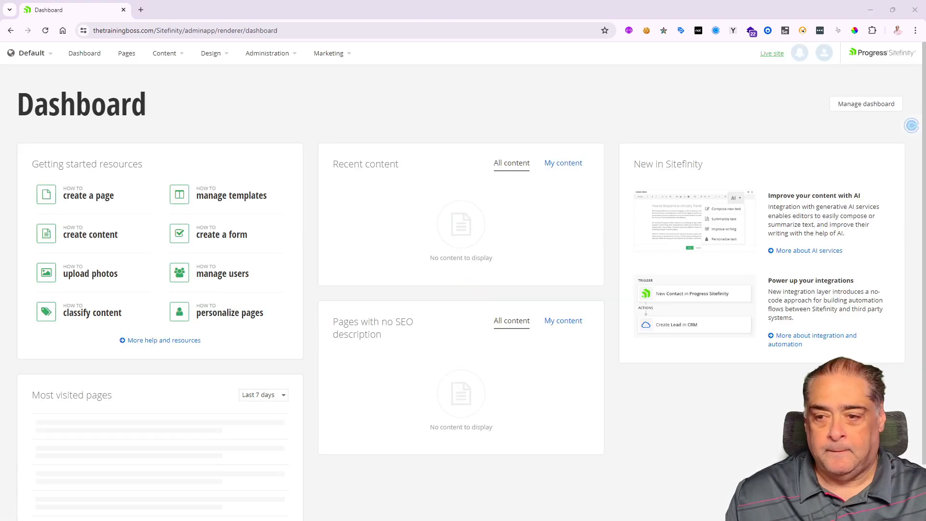
{"action": "left_click", "coordinate": [178, 55]}
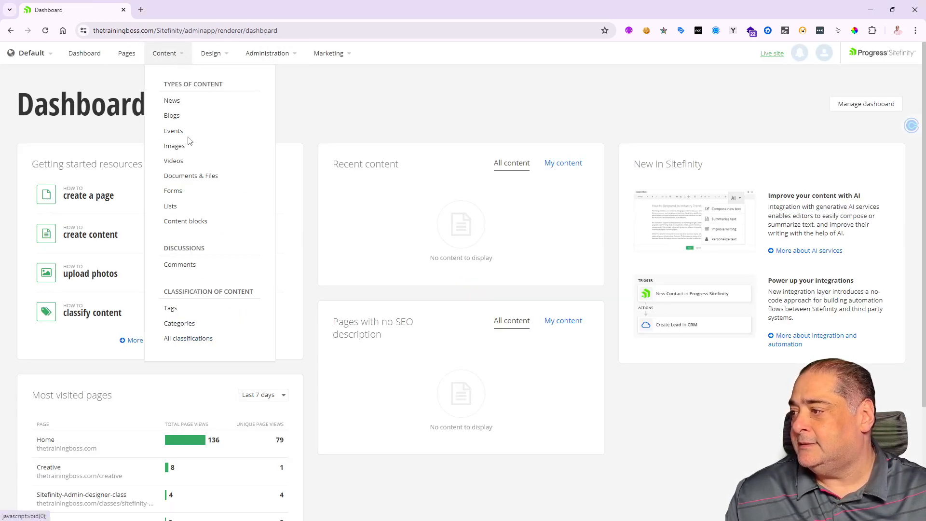
{"action": "left_click", "coordinate": [175, 146]}
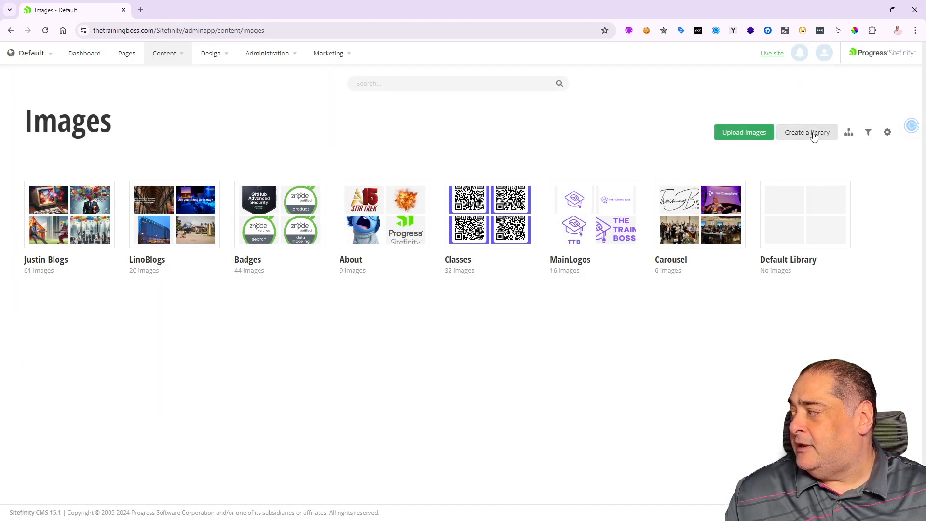
{"action": "left_click", "coordinate": [815, 133]}
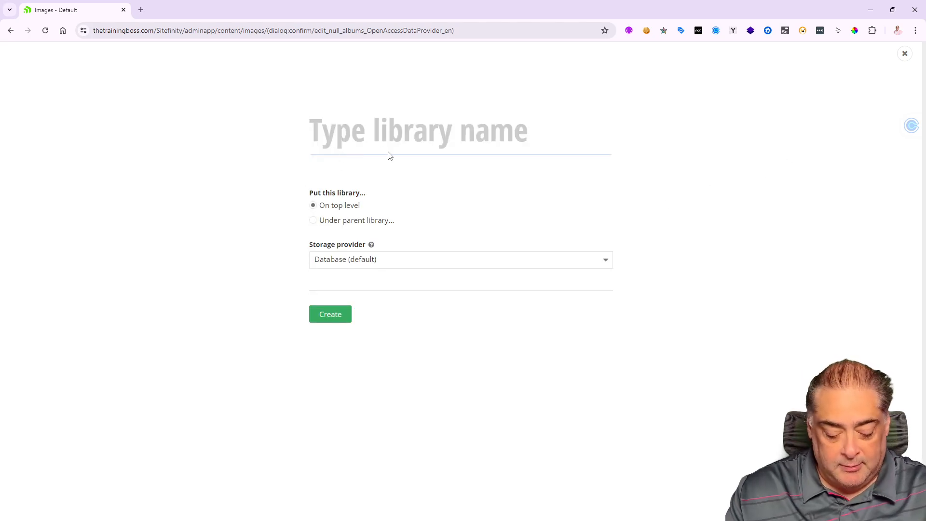
{"action": "type", "text": "SVGs"}
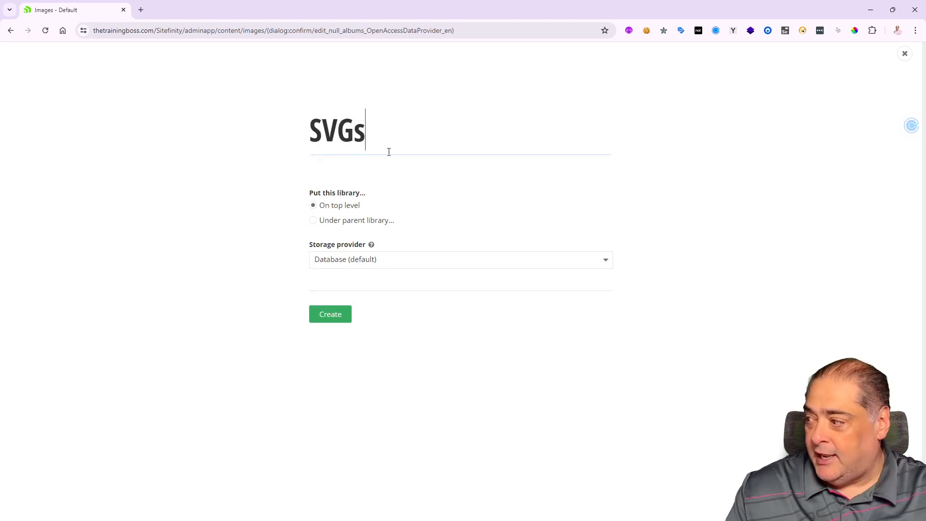
{"action": "left_click", "coordinate": [341, 319]}
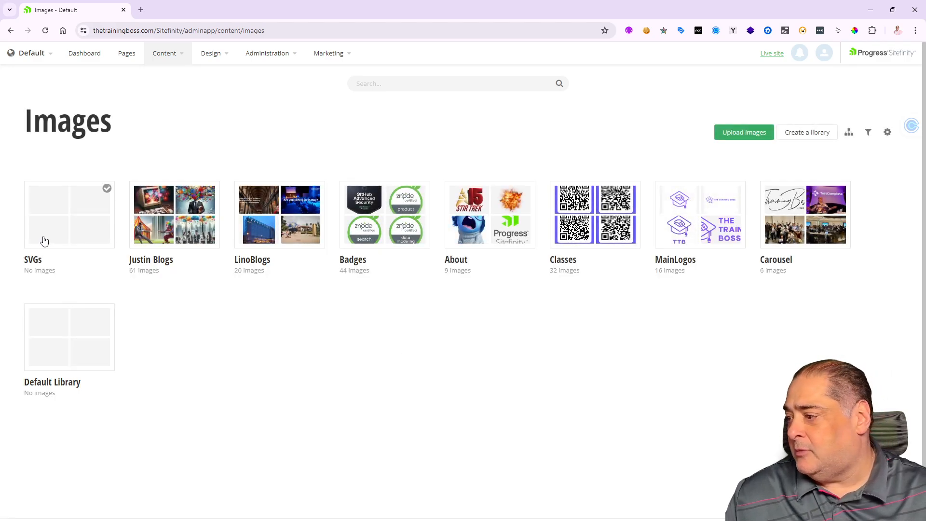
Step: Try to upload and publish OnDemand.svg and passionate.svg from the TheTrainingBoss pictures folder to the SVGs library
{"action": "left_click", "coordinate": [54, 226]}
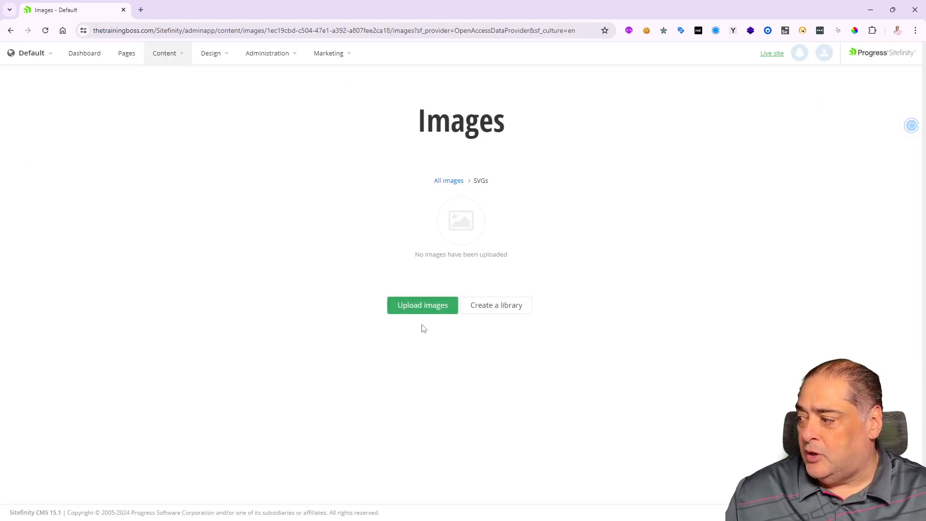
{"action": "left_click", "coordinate": [433, 309]}
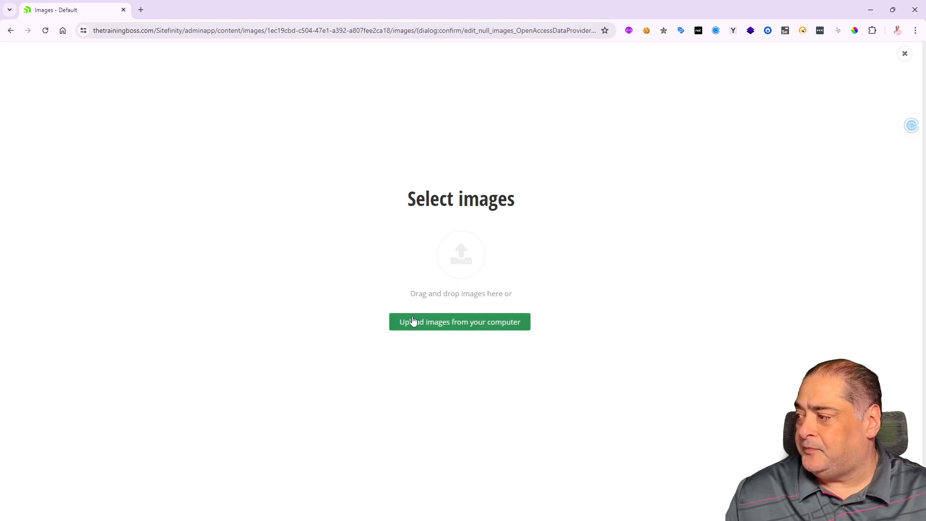
{"action": "left_click", "coordinate": [444, 322]}
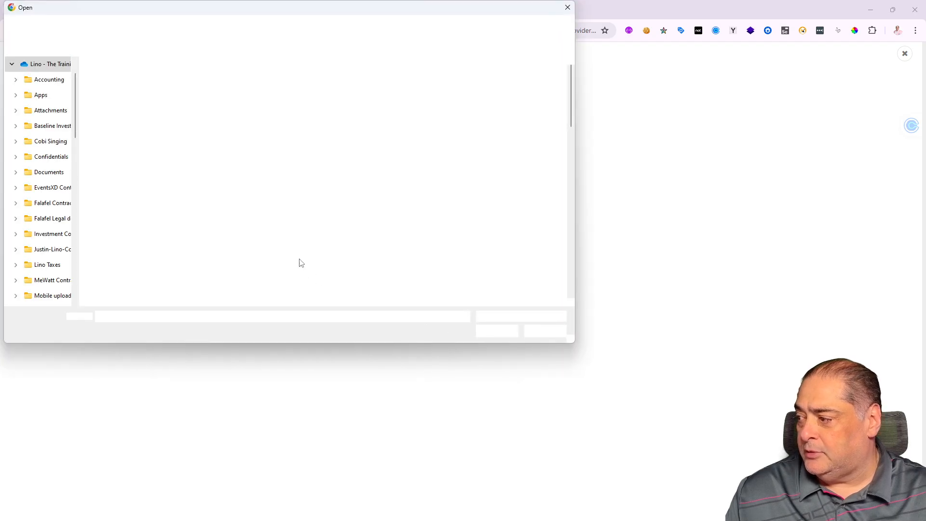
{"action": "scroll", "coordinate": [344, 192], "scroll_direction": "down", "scroll_amount": 3}
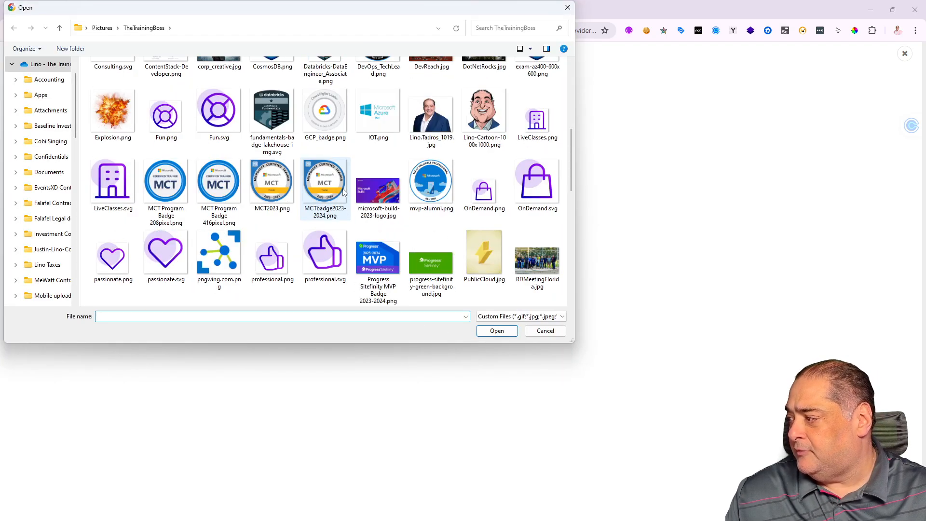
{"action": "left_click", "coordinate": [549, 193]}
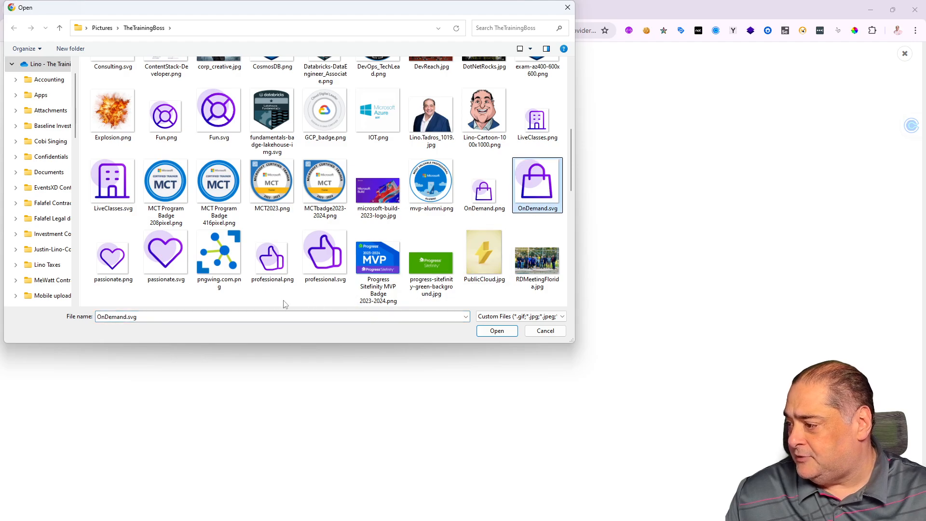
{"action": "left_click", "coordinate": [171, 254], "text": "ctrl"}
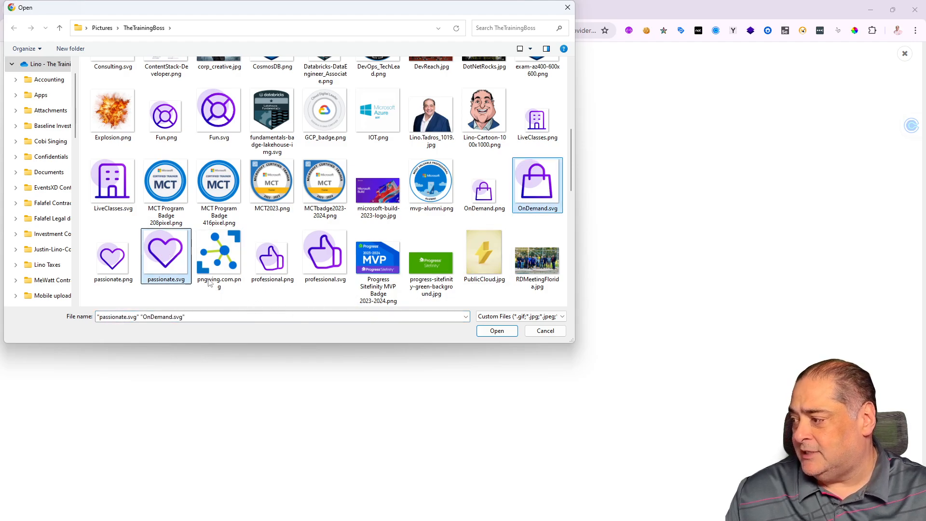
{"action": "left_click", "coordinate": [499, 331]}
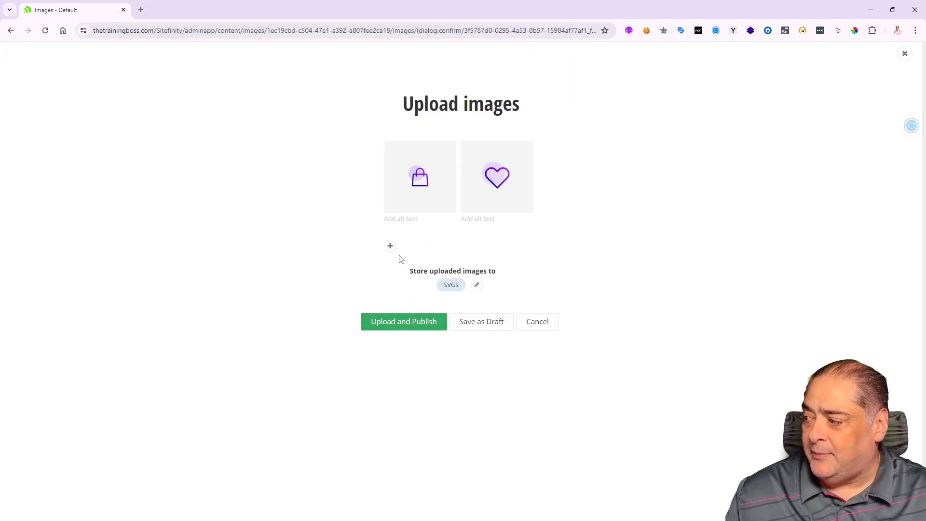
{"action": "left_click", "coordinate": [411, 328]}
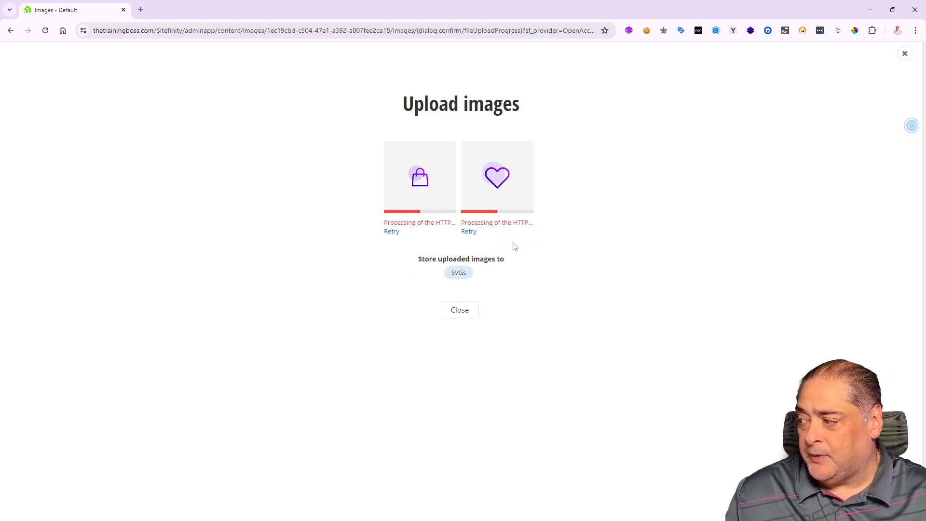
Step: Retry the upload of both SVG images, then close the upload dialog
{"action": "left_click", "coordinate": [391, 232]}
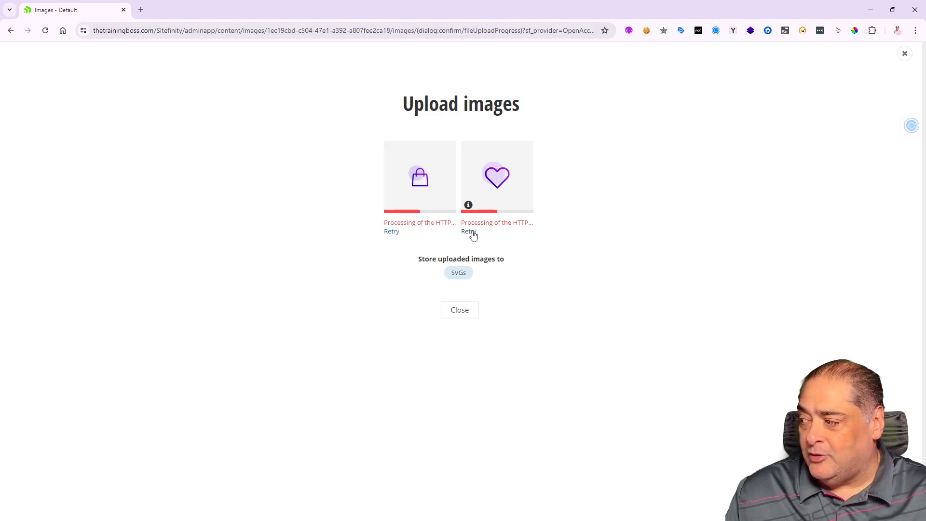
{"action": "left_click", "coordinate": [468, 232]}
{"action": "left_click", "coordinate": [477, 311]}
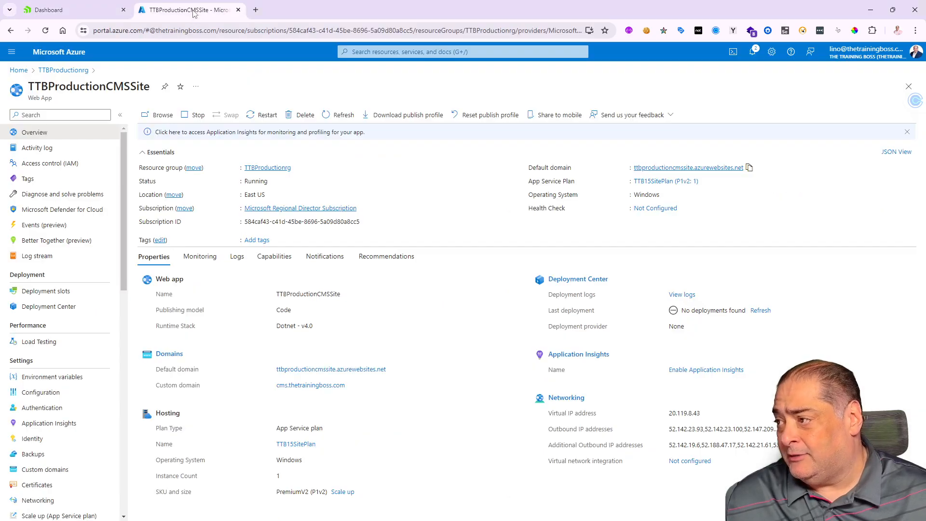
Step: Check the TTBProductionCMSSite web app overview in the Azure portal, return to Sitefinity and open the SVGs image library
{"action": "left_click", "coordinate": [186, 10]}
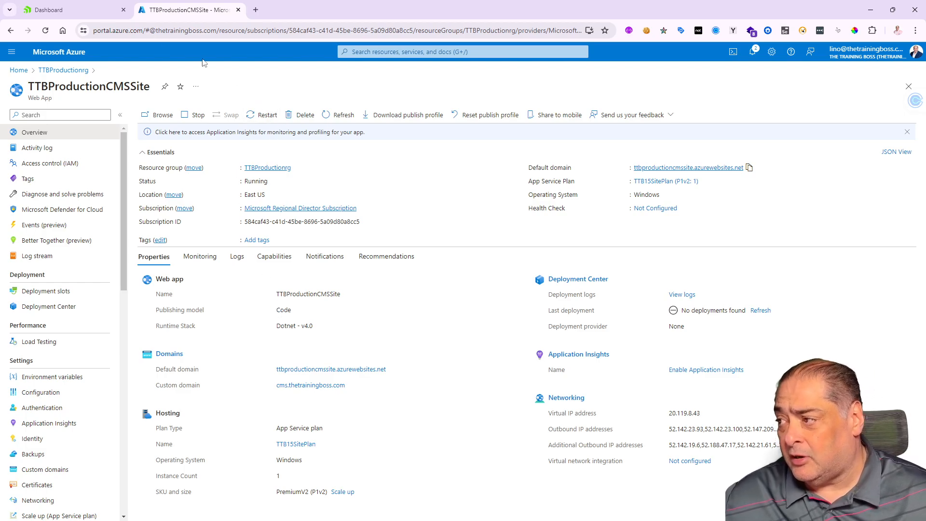
{"action": "left_click", "coordinate": [97, 10]}
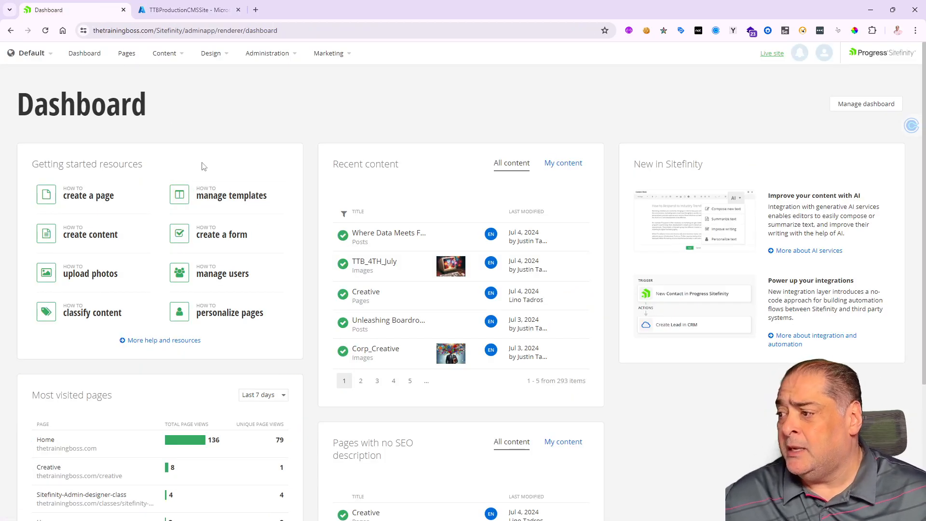
{"action": "left_click", "coordinate": [172, 59]}
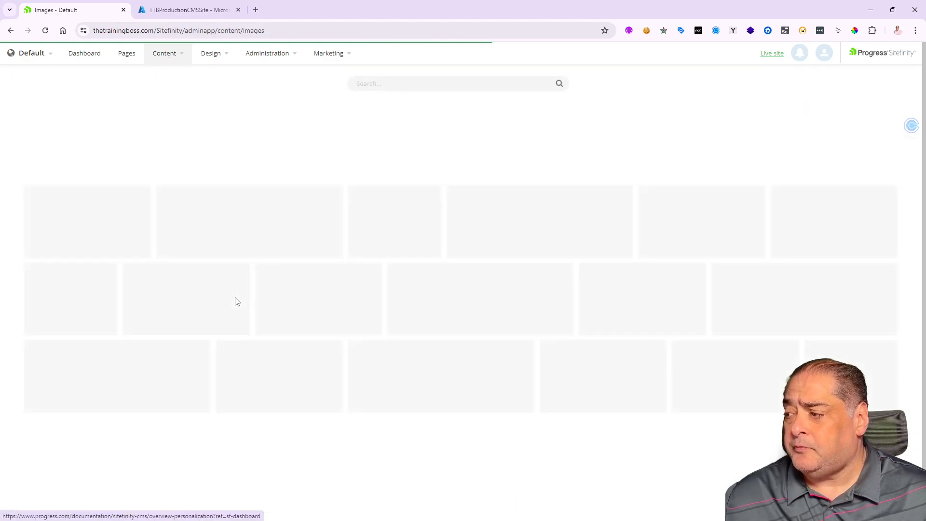
{"action": "left_click", "coordinate": [68, 223]}
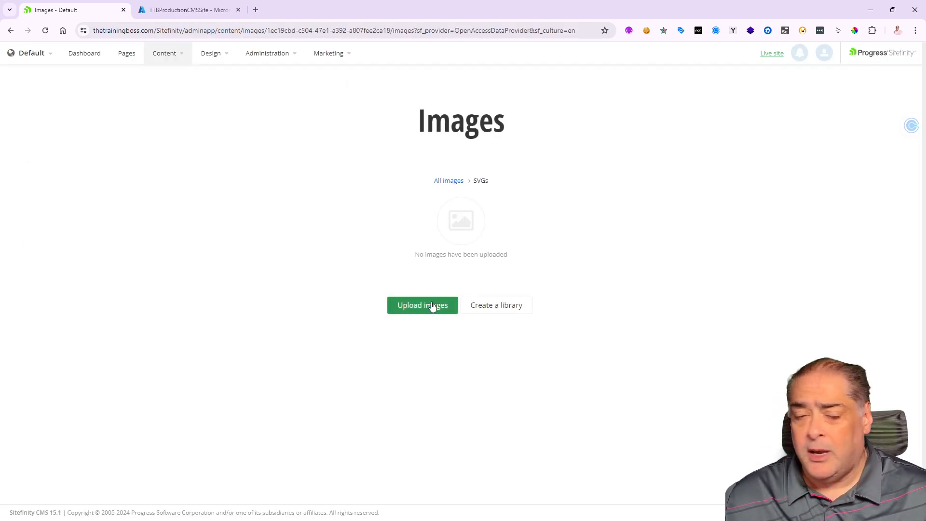
Step: Upload and publish Consulting.svg and Fun.svg from the TheTrainingBoss pictures folder to the SVGs library, and close the upload dialog
{"action": "left_click", "coordinate": [432, 306]}
{"action": "left_click", "coordinate": [453, 322]}
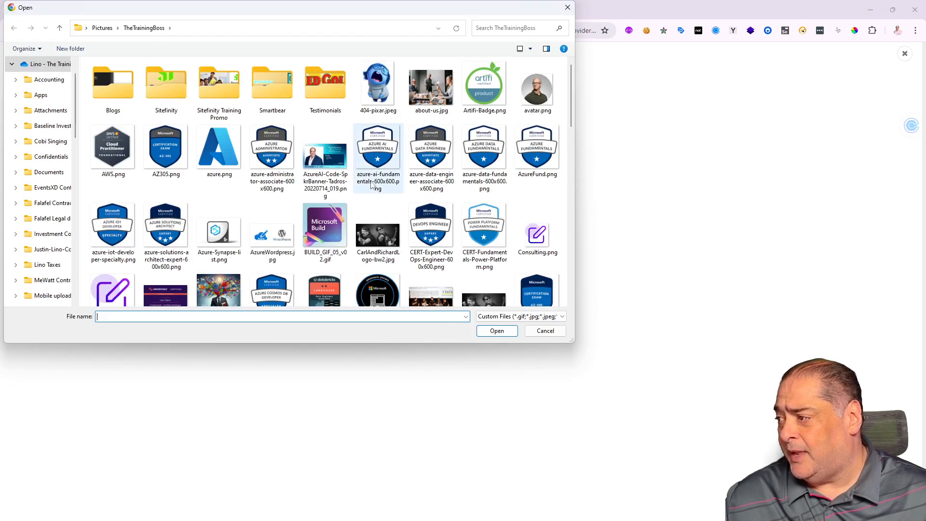
{"action": "scroll", "coordinate": [383, 205], "scroll_direction": "down", "scroll_amount": 3}
{"action": "left_click", "coordinate": [119, 194]}
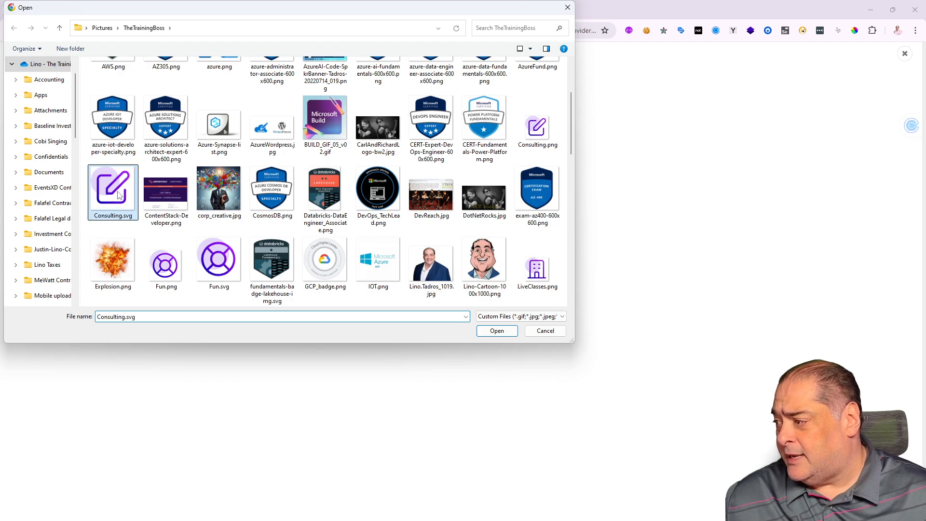
{"action": "scroll", "coordinate": [524, 275], "scroll_direction": "down", "scroll_amount": 3}
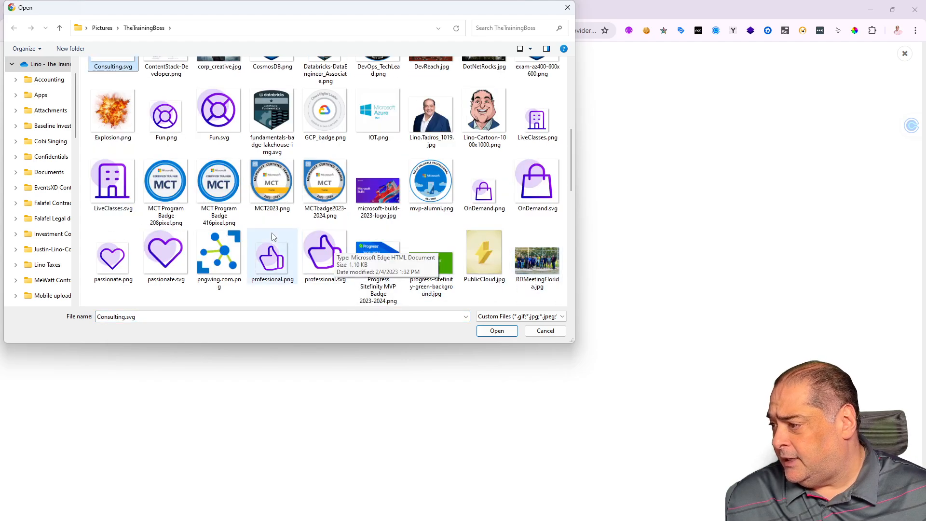
{"action": "left_click", "coordinate": [223, 121], "text": "ctrl"}
{"action": "left_click", "coordinate": [497, 331]}
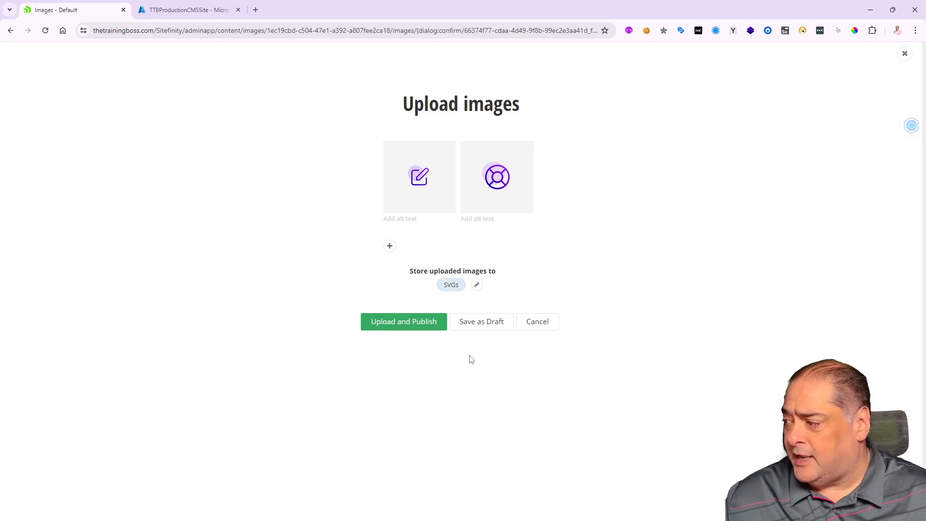
{"action": "left_click", "coordinate": [401, 323]}
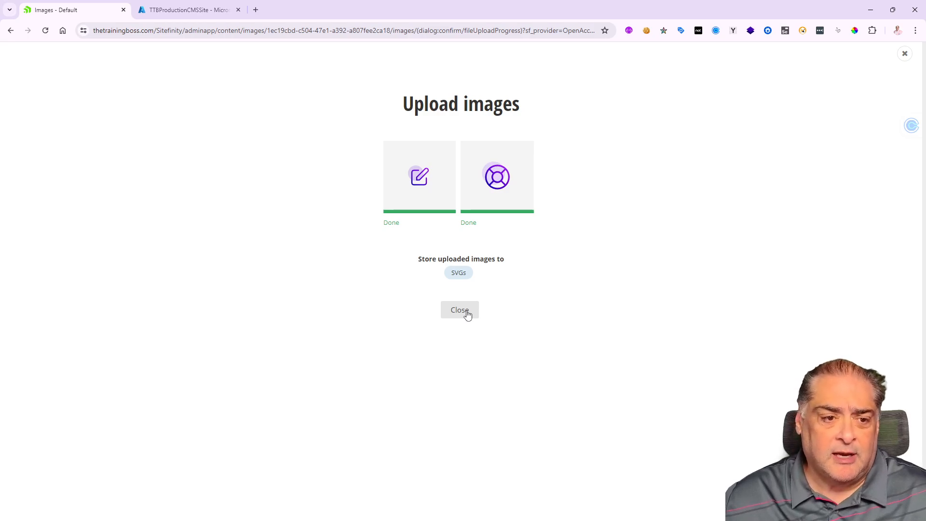
{"action": "left_click", "coordinate": [467, 313]}
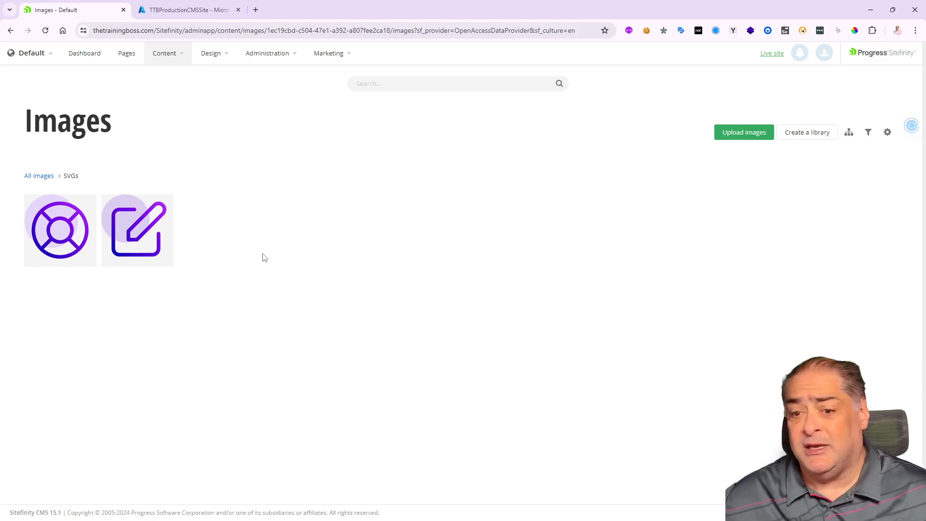
Step: Open the Test page for editing and delete the section containing the logo below the empty content block
{"action": "left_click", "coordinate": [127, 54]}
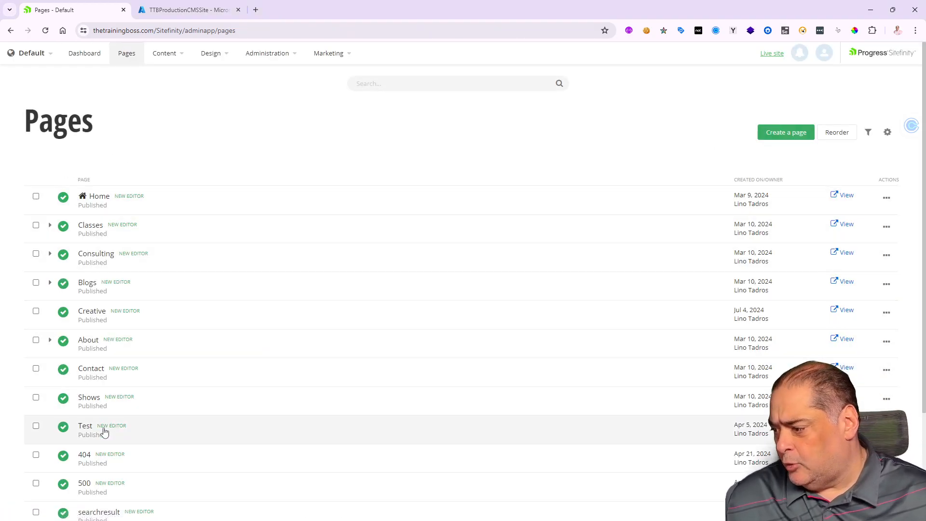
{"action": "left_click", "coordinate": [85, 426]}
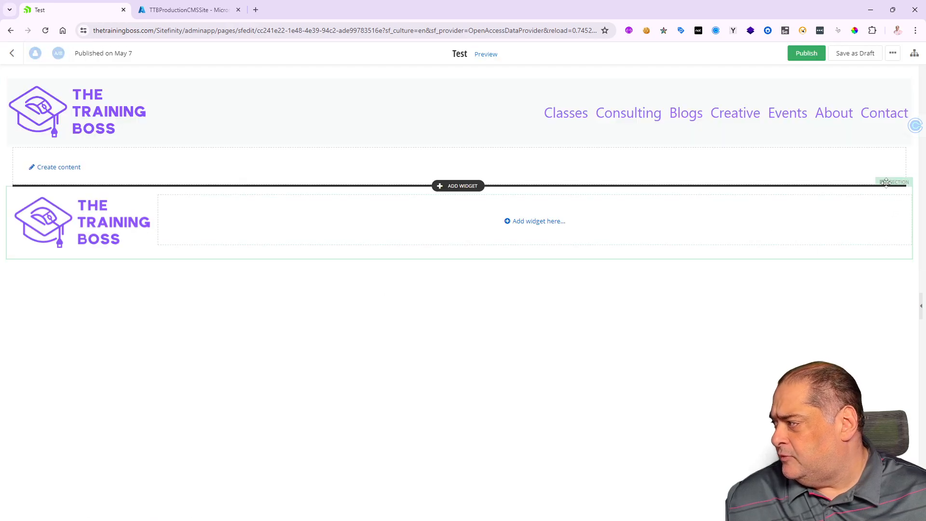
{"action": "left_click", "coordinate": [901, 203]}
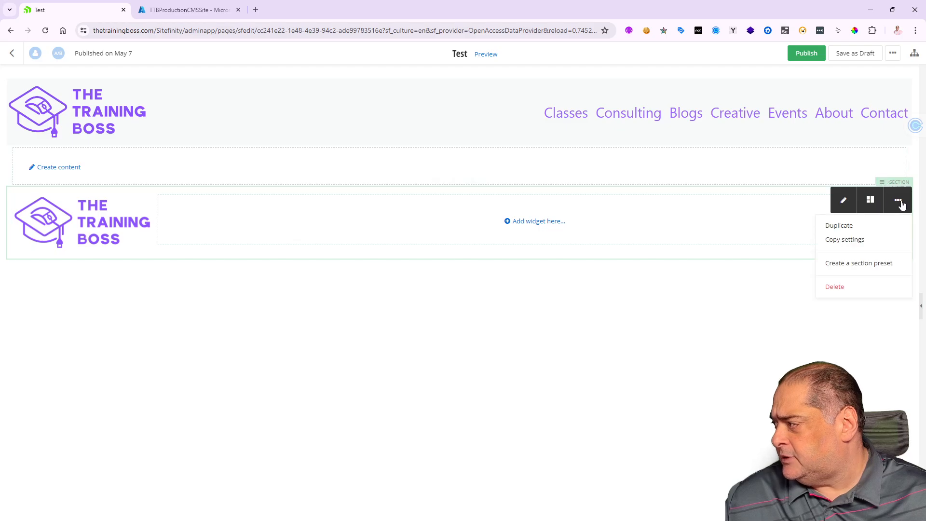
{"action": "left_click", "coordinate": [835, 287]}
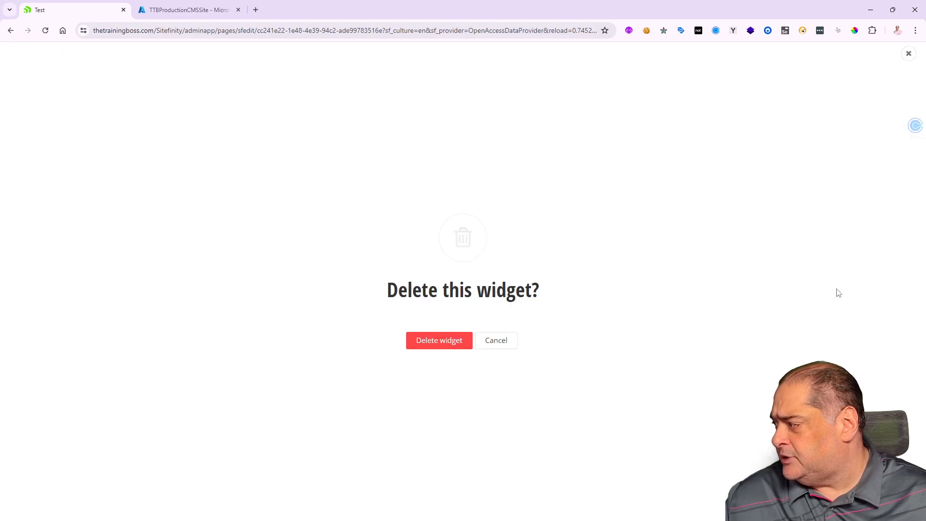
{"action": "left_click", "coordinate": [433, 344]}
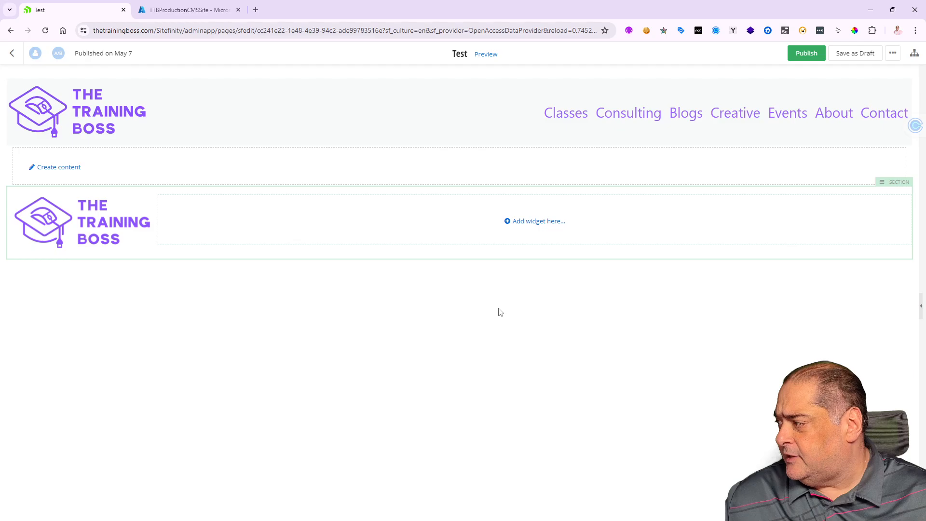
Step: Add a Content block widget below the existing content block on the Test page
{"action": "left_click", "coordinate": [455, 188]}
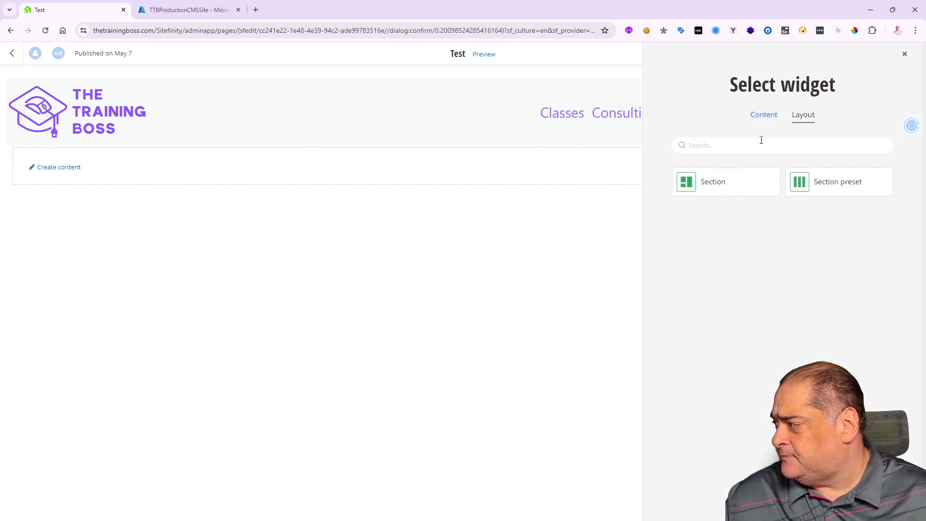
{"action": "left_click", "coordinate": [764, 115]}
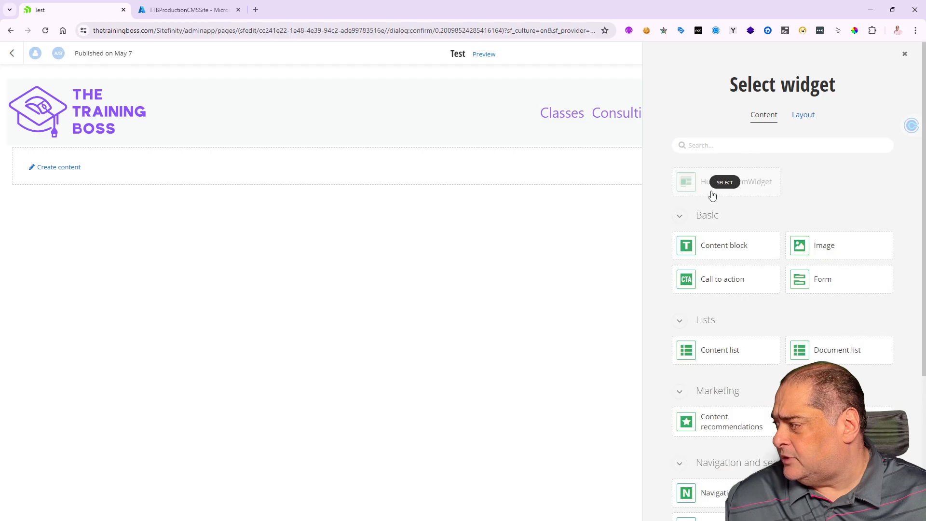
{"action": "left_click", "coordinate": [700, 248]}
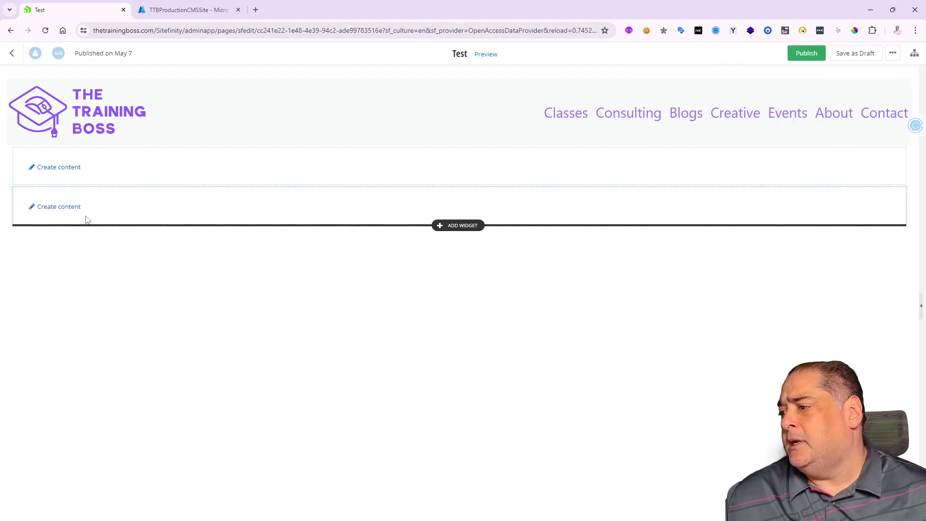
Step: Edit the new content block and insert the lifebuoy SVG image from the image library
{"action": "left_click", "coordinate": [66, 208]}
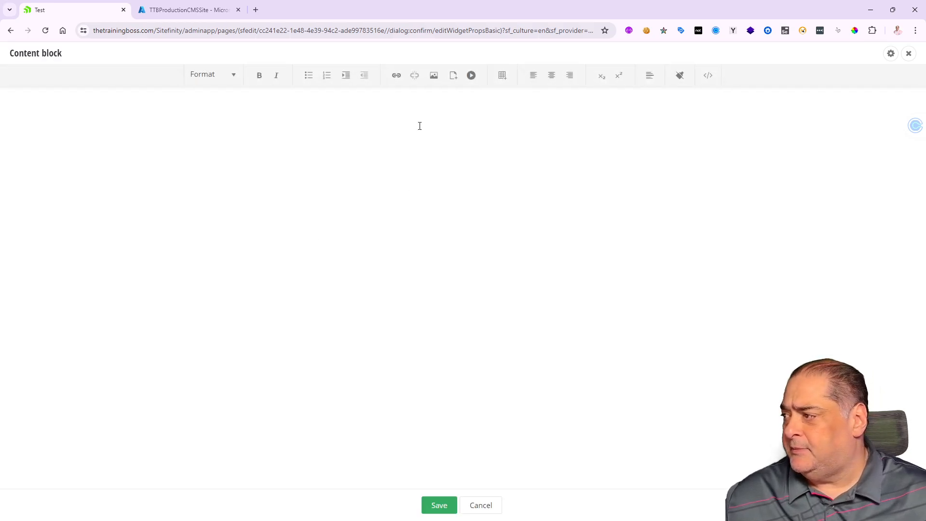
{"action": "left_click", "coordinate": [434, 76]}
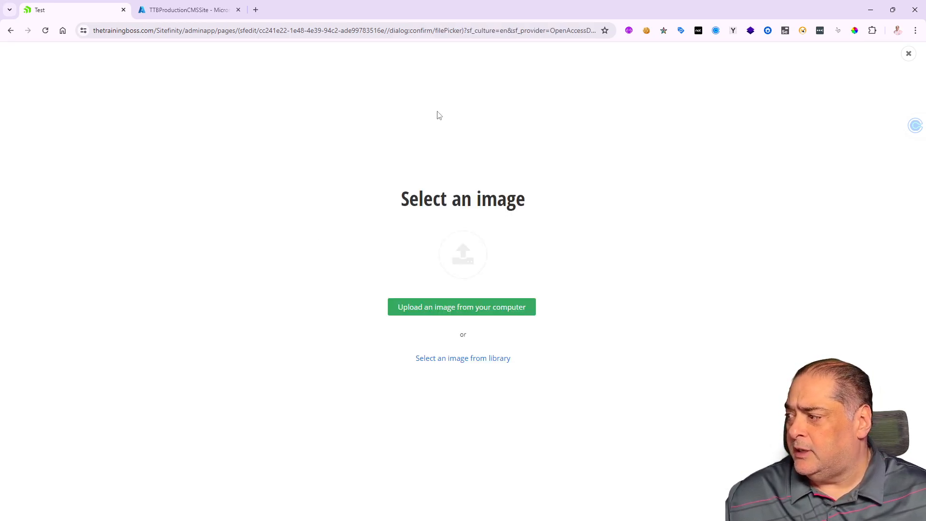
{"action": "left_click", "coordinate": [463, 360]}
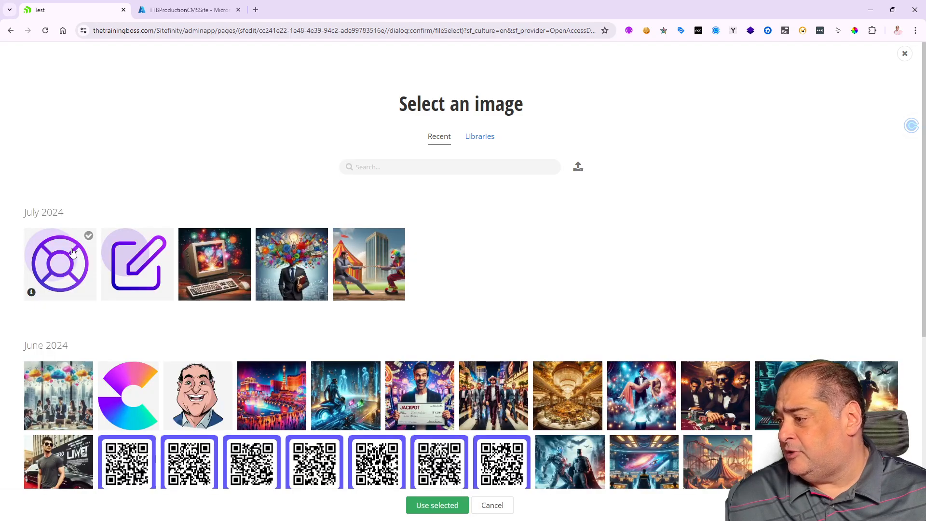
{"action": "left_click", "coordinate": [71, 258]}
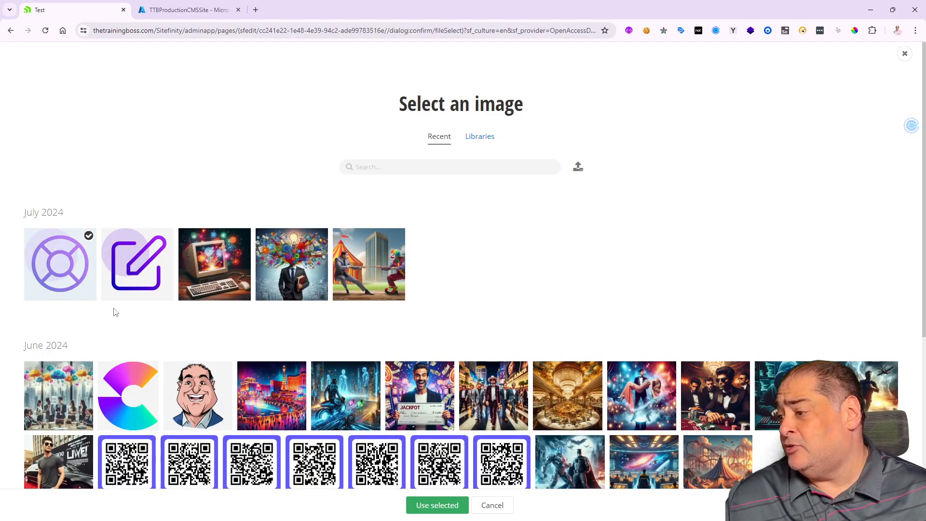
{"action": "left_click", "coordinate": [436, 504]}
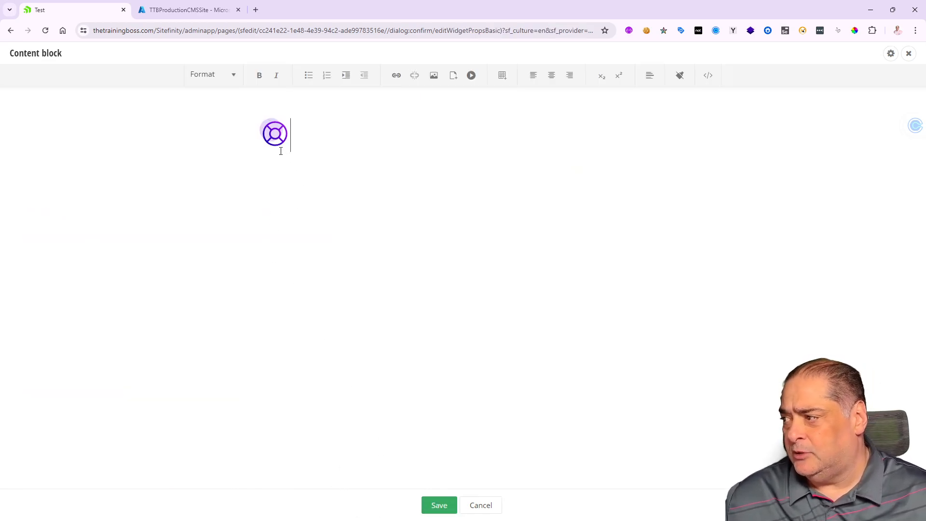
Step: Open the HTML code view of the content block to inspect the inserted SVG image's markup
{"action": "left_click", "coordinate": [709, 75]}
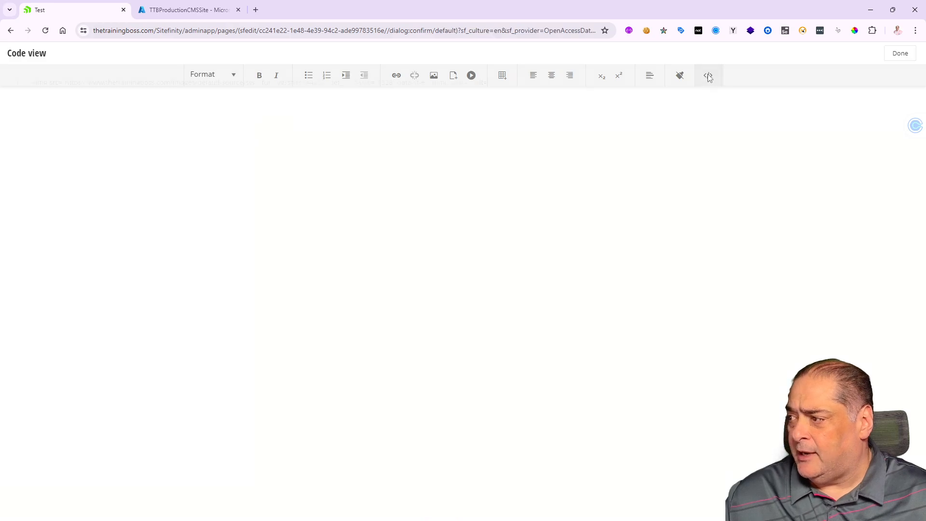